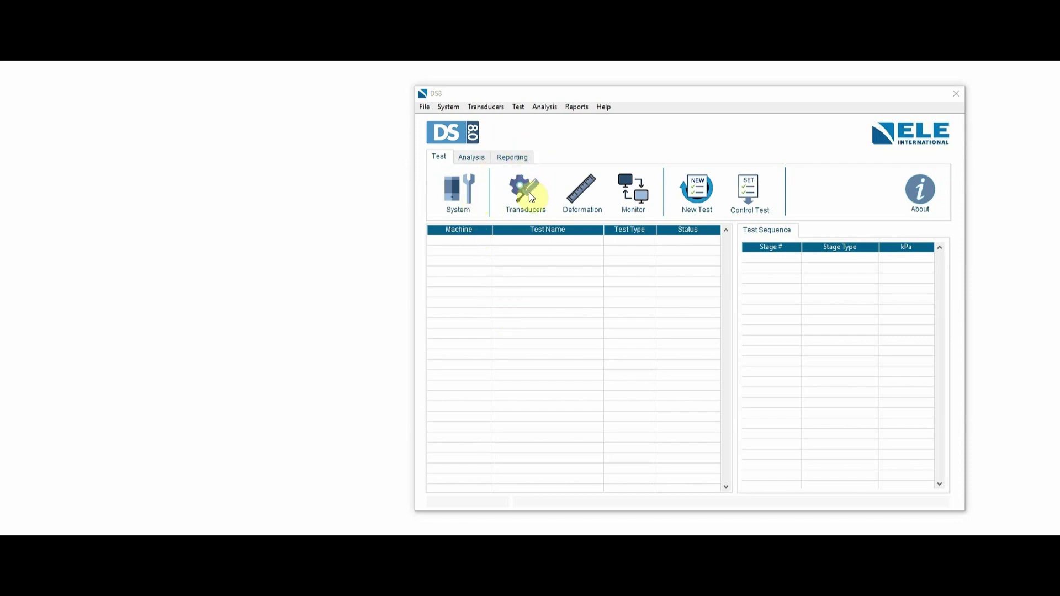
Start a transducer calibration and choose ELE DEMO AJR as the machine for the new transducer
{"action": "left_click", "coordinate": [500, 109]}
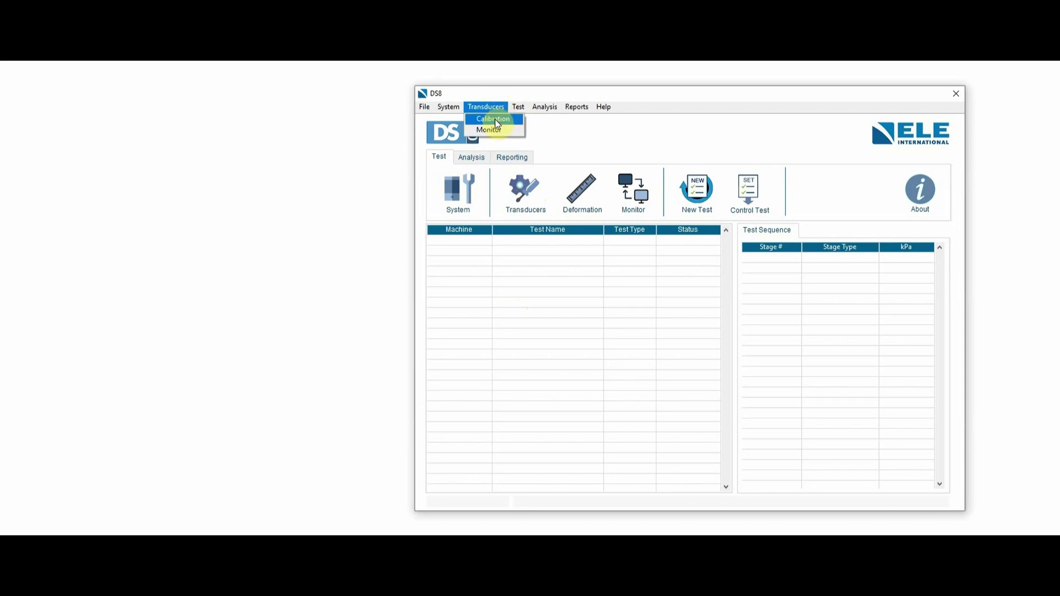
{"action": "left_click", "coordinate": [497, 120]}
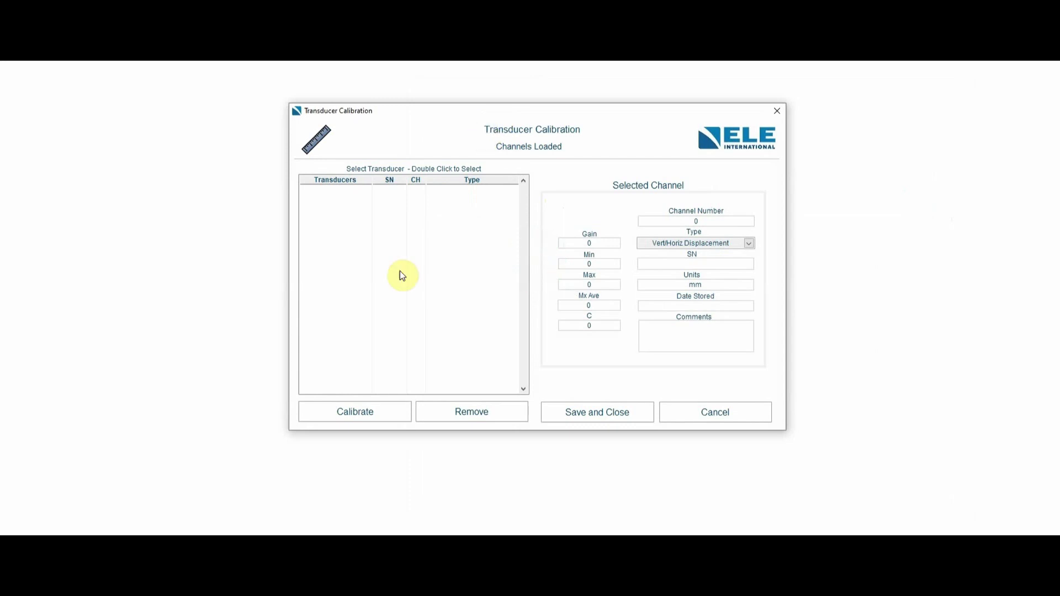
{"action": "left_click", "coordinate": [381, 409]}
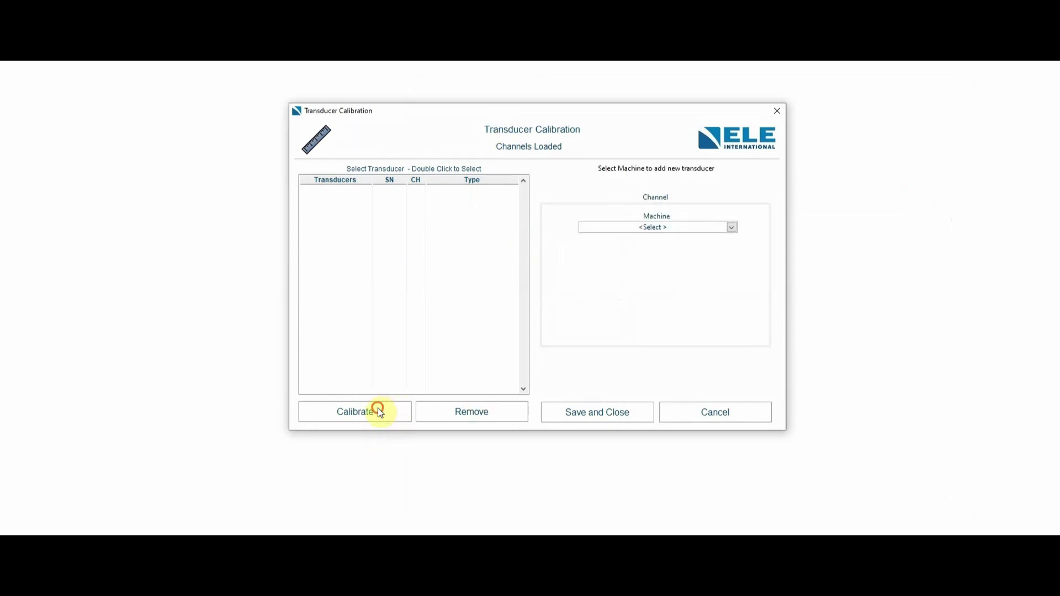
{"action": "left_click", "coordinate": [688, 232]}
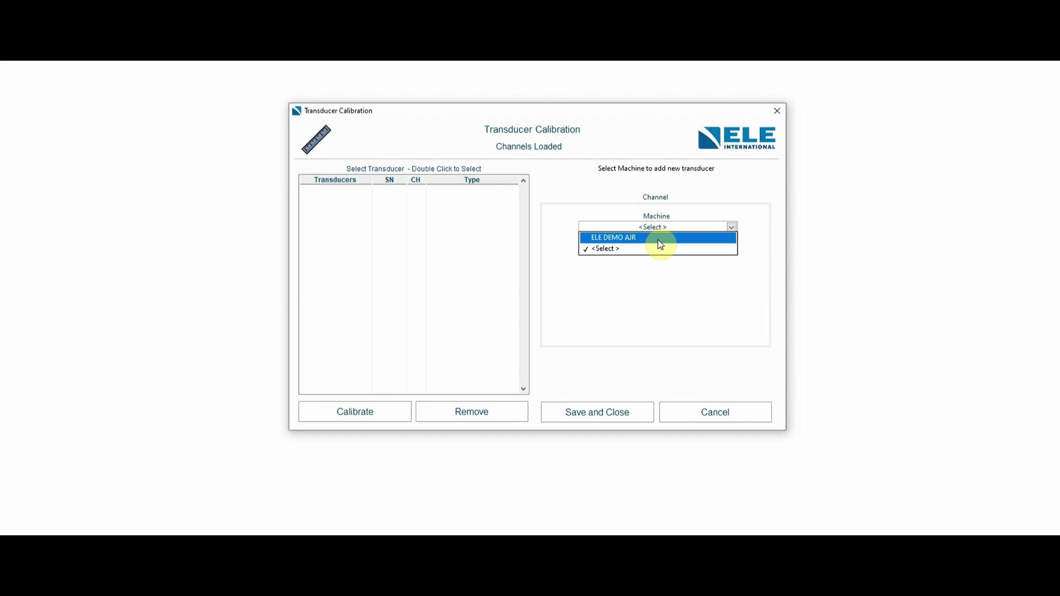
{"action": "left_click", "coordinate": [661, 238]}
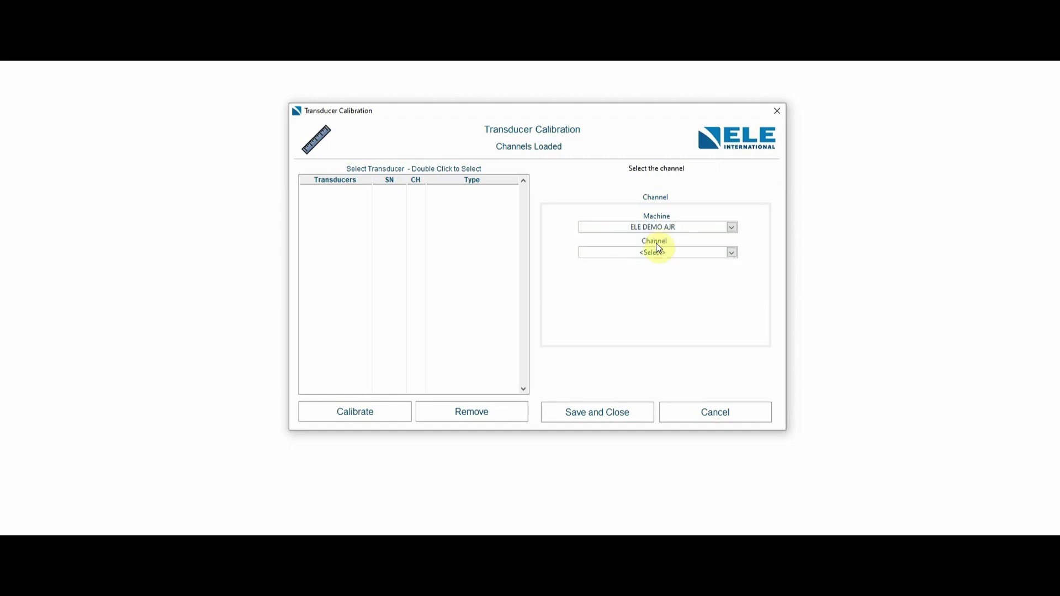
Define the new transducer on channel 1 as type Force with a range of 15000 N and serial number 62102
{"action": "left_click", "coordinate": [656, 253]}
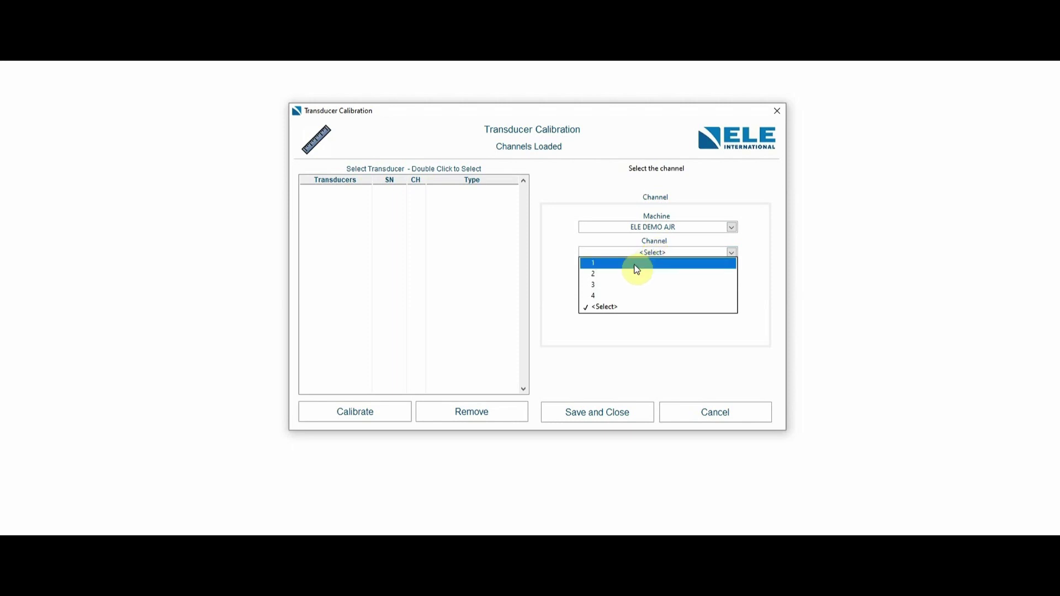
{"action": "left_click", "coordinate": [637, 266]}
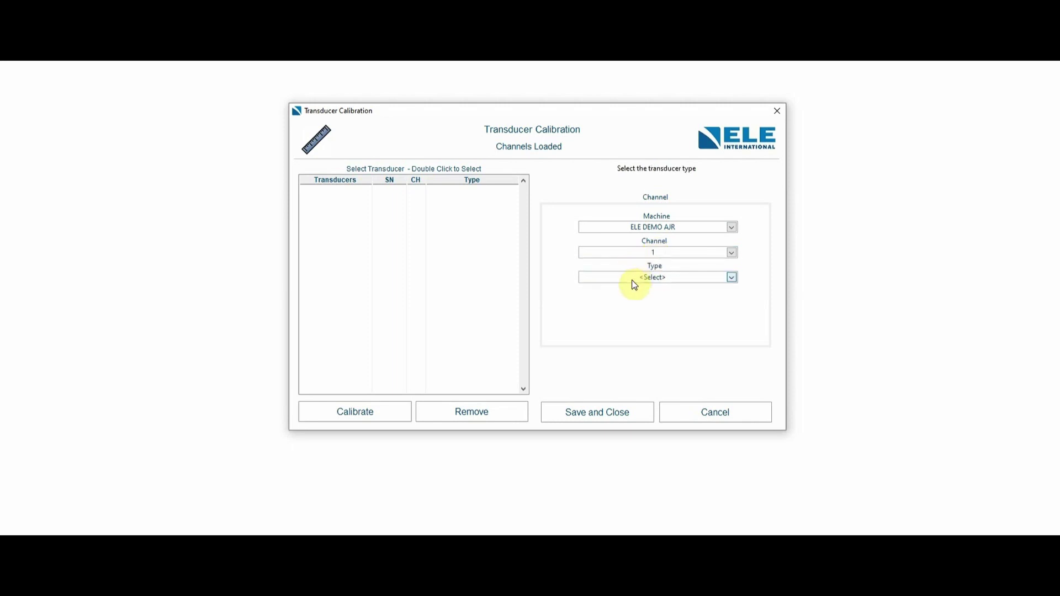
{"action": "left_click", "coordinate": [634, 278]}
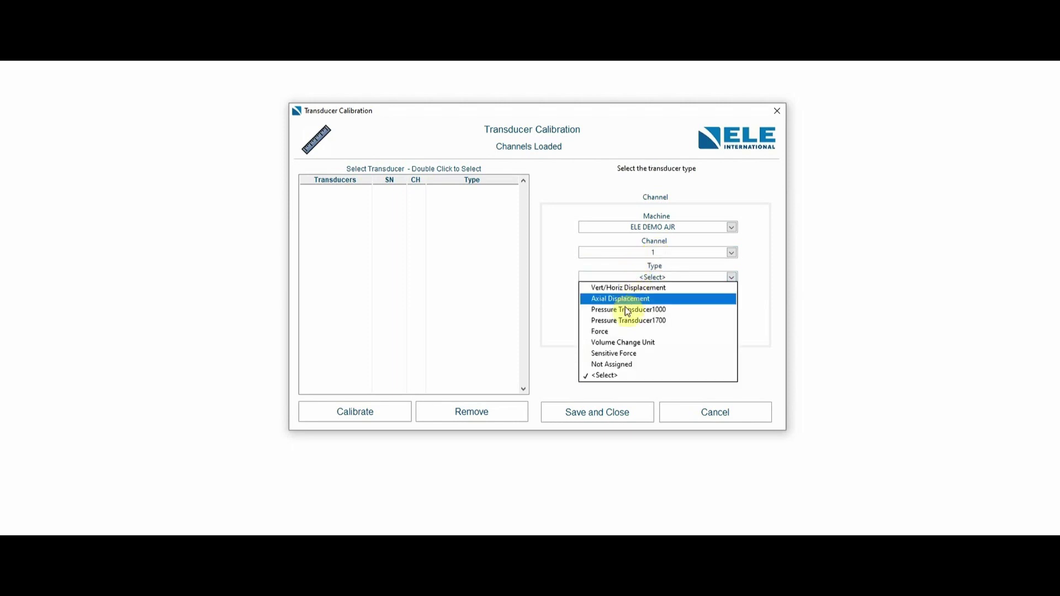
{"action": "left_click", "coordinate": [618, 331]}
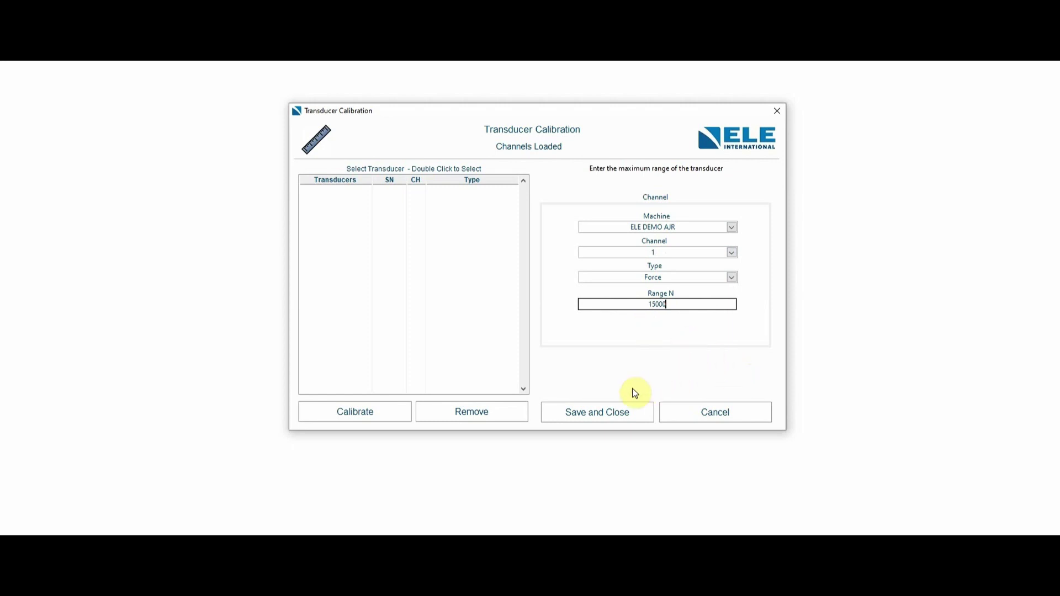
{"action": "key", "text": "Return"}
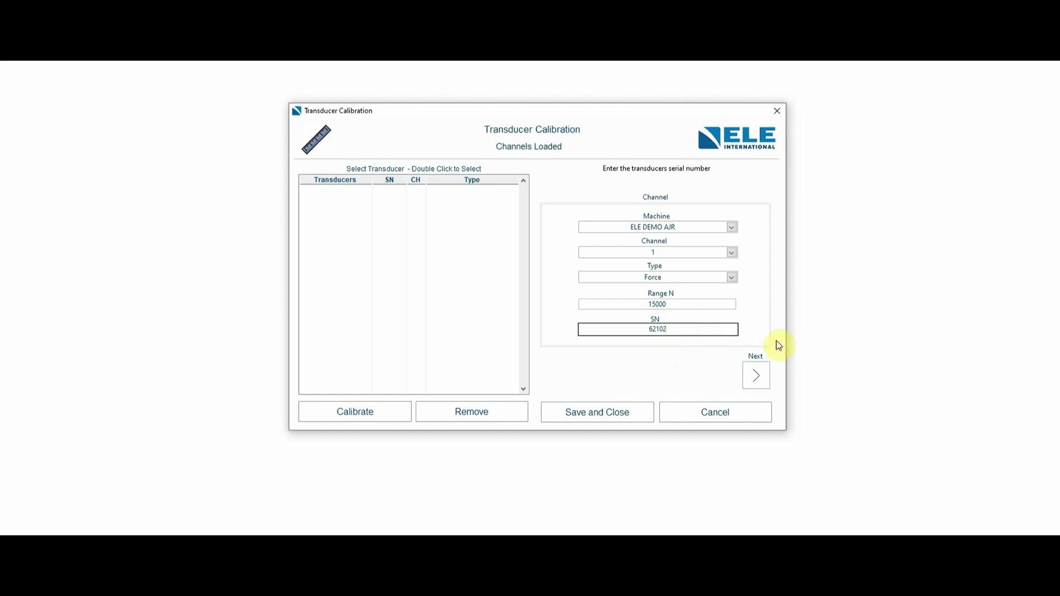
{"action": "left_click", "coordinate": [755, 377]}
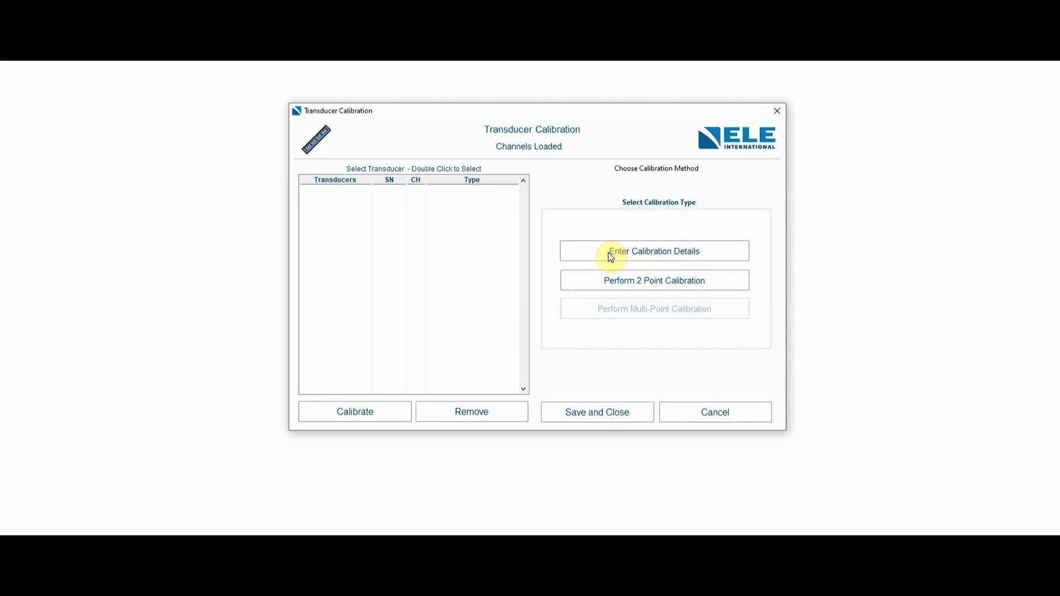
Enter the force transducer's calibration details with slope -12.658328 and gain 8, and add it to the system
{"action": "left_click", "coordinate": [611, 257]}
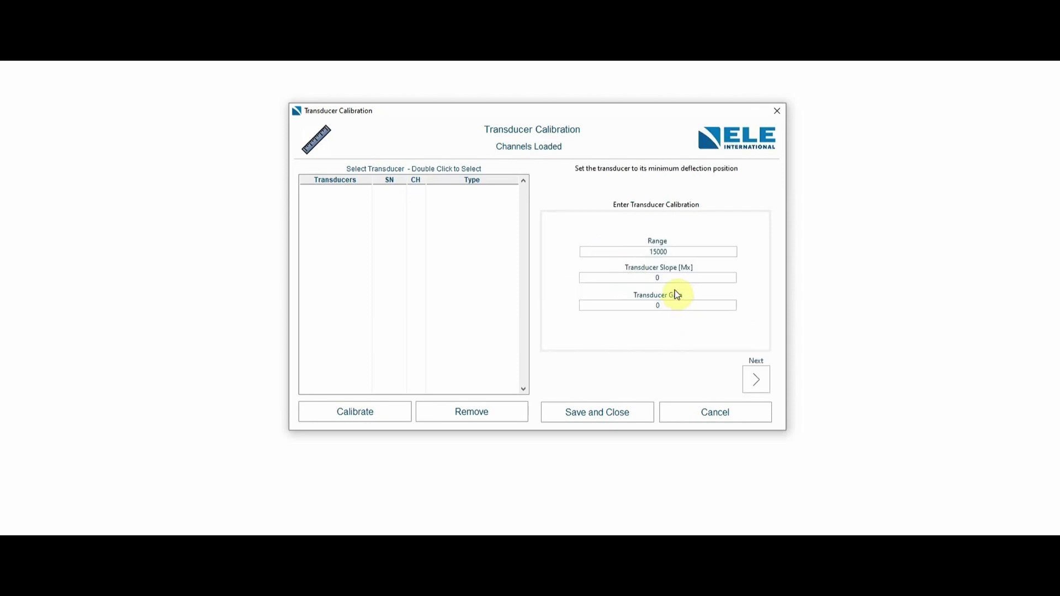
{"action": "double_click", "coordinate": [666, 278]}
{"action": "key", "text": "BackSpace"}
{"action": "type", "text": "-12.658328"}
{"action": "left_click", "coordinate": [669, 301]}
{"action": "double_click", "coordinate": [672, 302]}
{"action": "type", "text": "8"}
{"action": "left_click", "coordinate": [755, 381]}
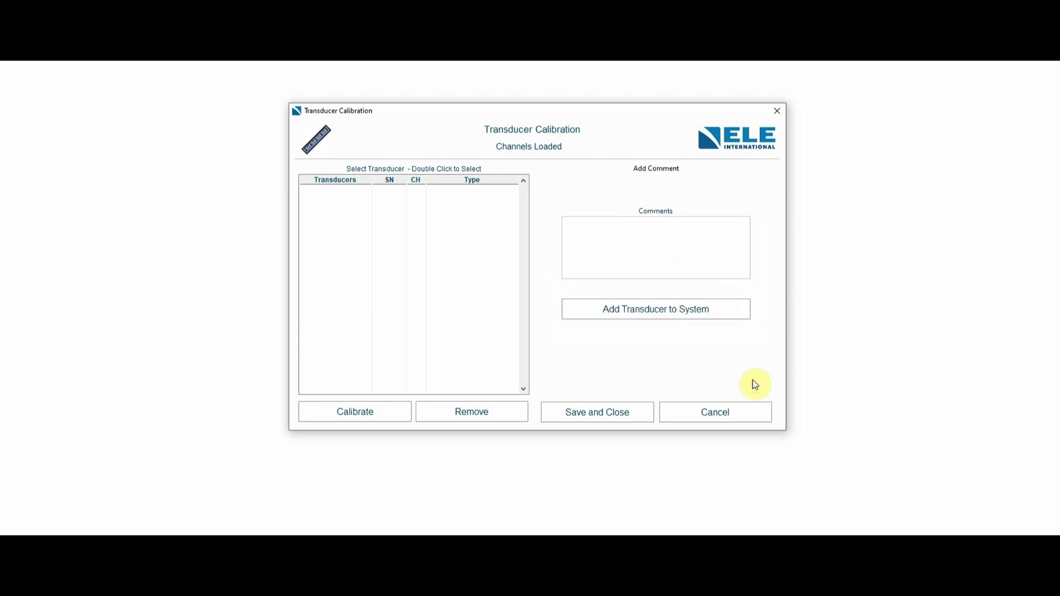
{"action": "left_click", "coordinate": [663, 312]}
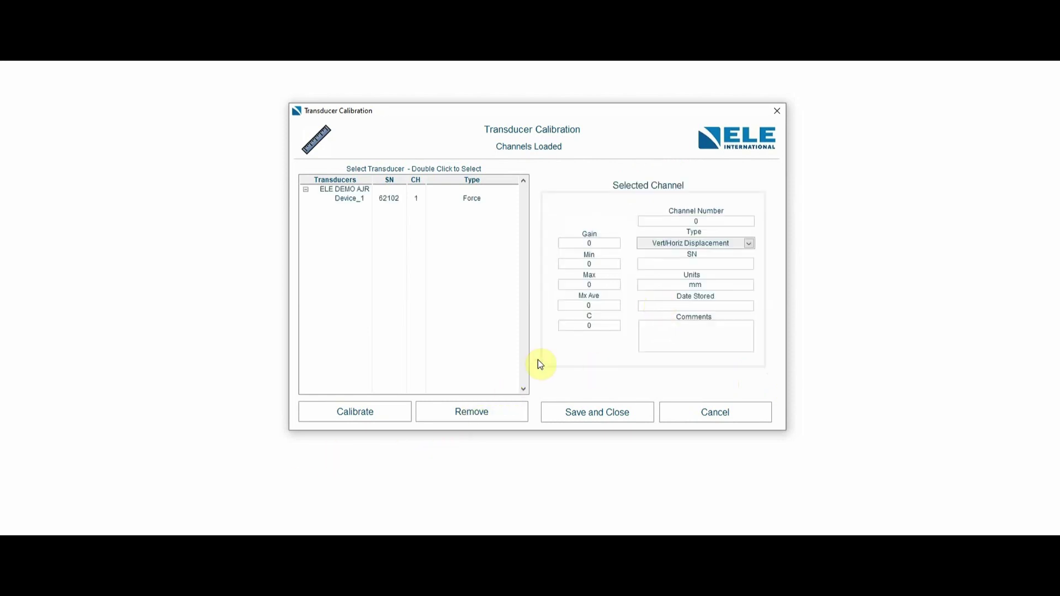
Start another transducer calibration on machine ELE DEMO AJR, using channel 2 and type Vert/Horiz Displacement
{"action": "left_click", "coordinate": [373, 409]}
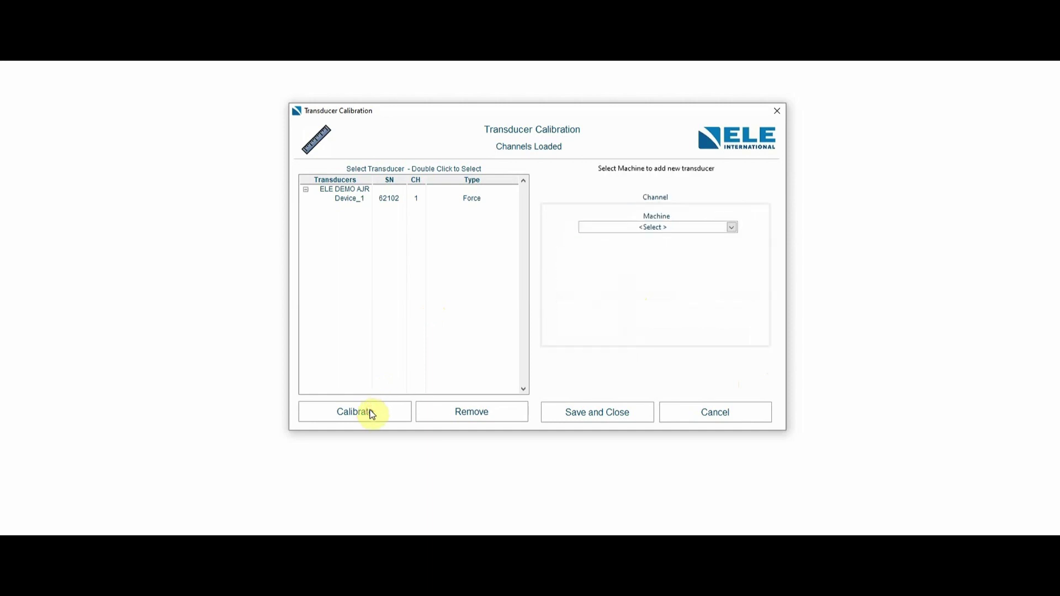
{"action": "left_click", "coordinate": [672, 228]}
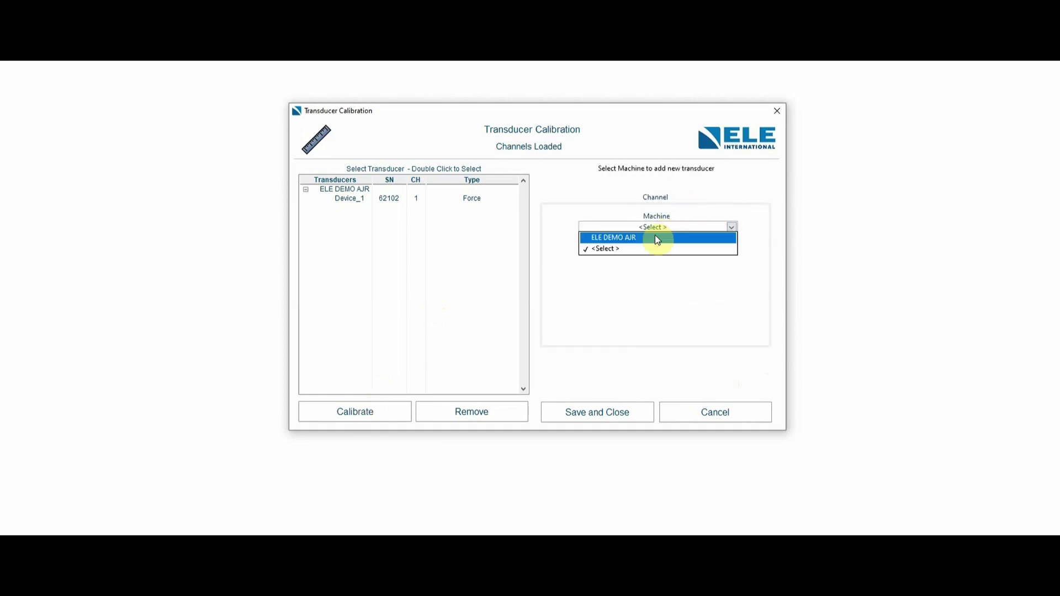
{"action": "left_click", "coordinate": [657, 238]}
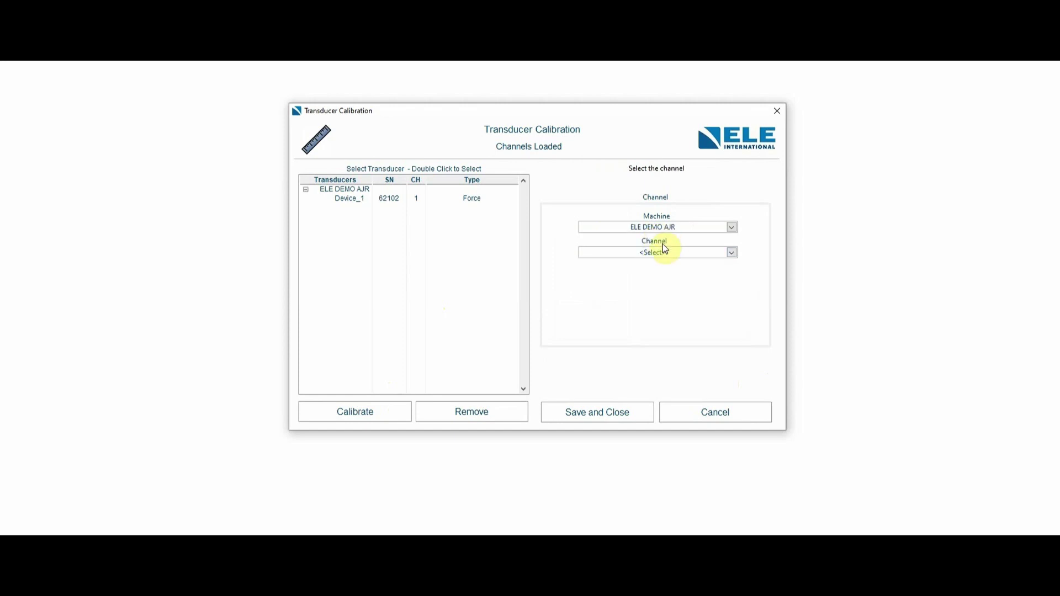
{"action": "left_click", "coordinate": [665, 250]}
{"action": "left_click", "coordinate": [639, 272]}
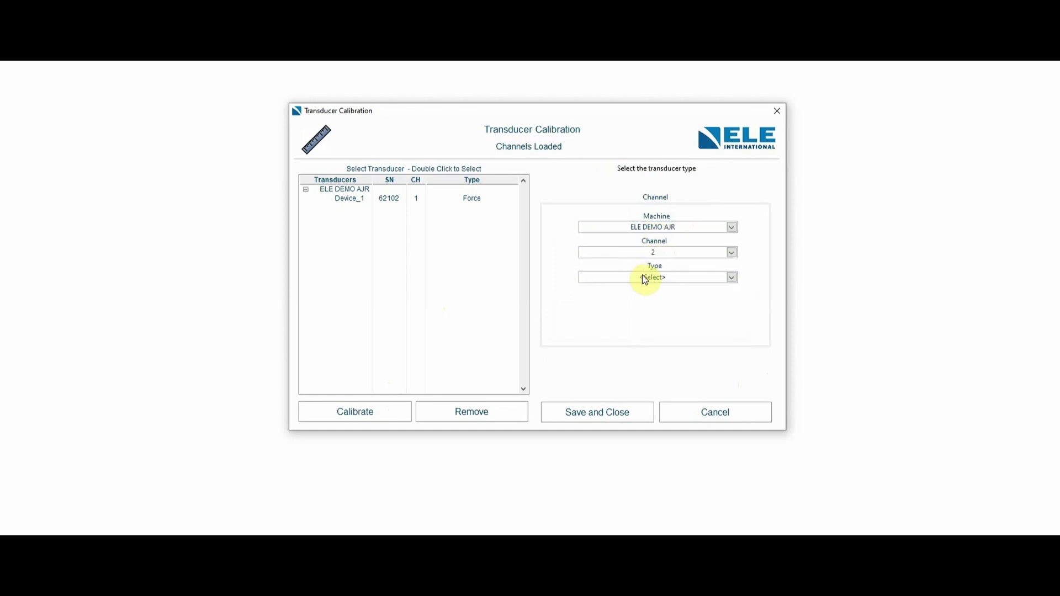
{"action": "left_click", "coordinate": [644, 279]}
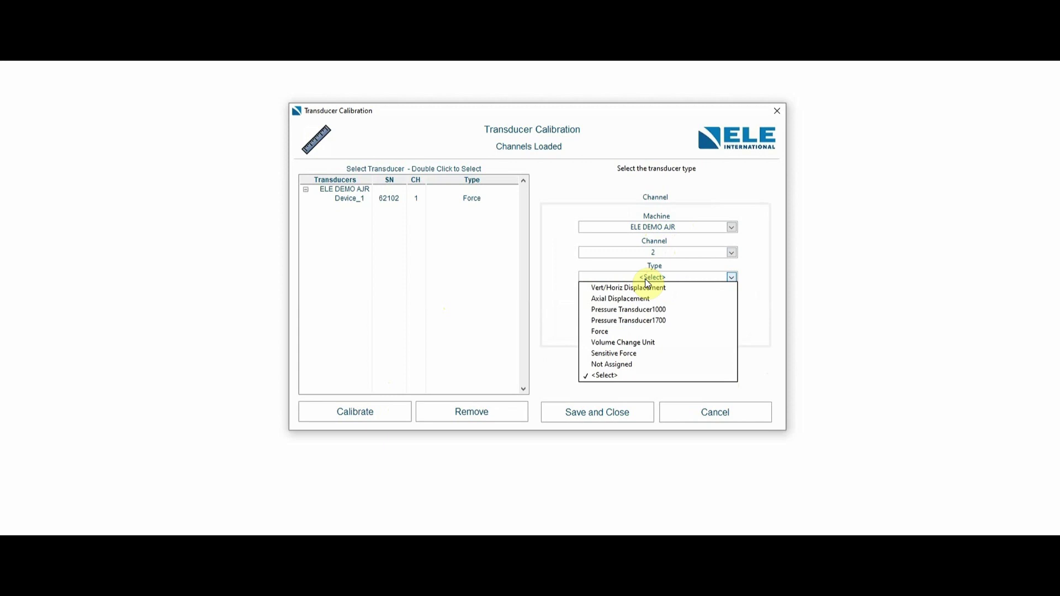
{"action": "left_click", "coordinate": [645, 288]}
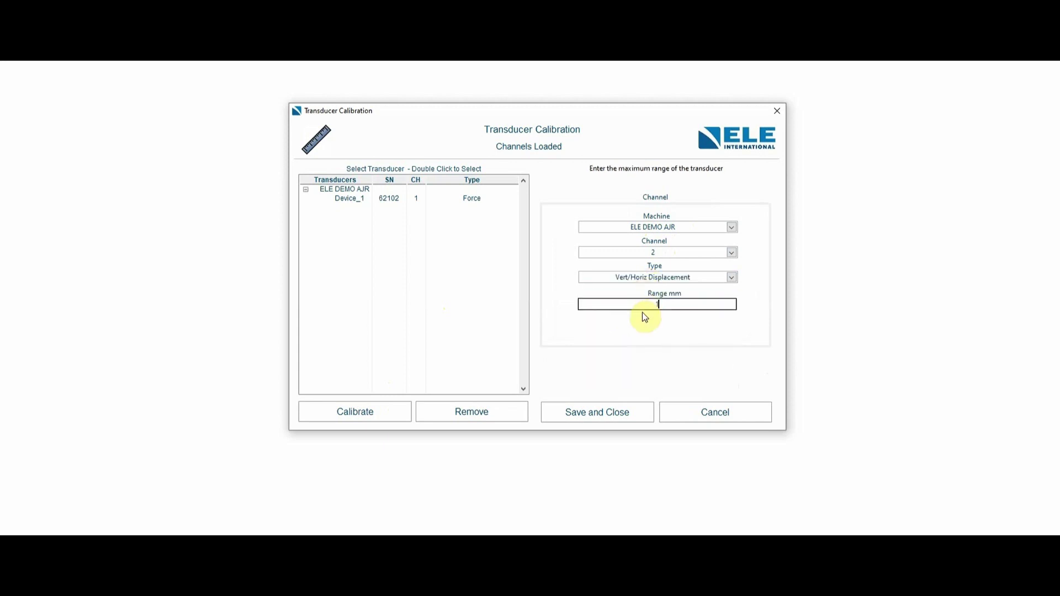
Set the displacement transducer's range to 15 mm and its serial number to E12063
{"action": "type", "text": "15"}
{"action": "key", "text": "Return"}
{"action": "type", "text": "62102"}
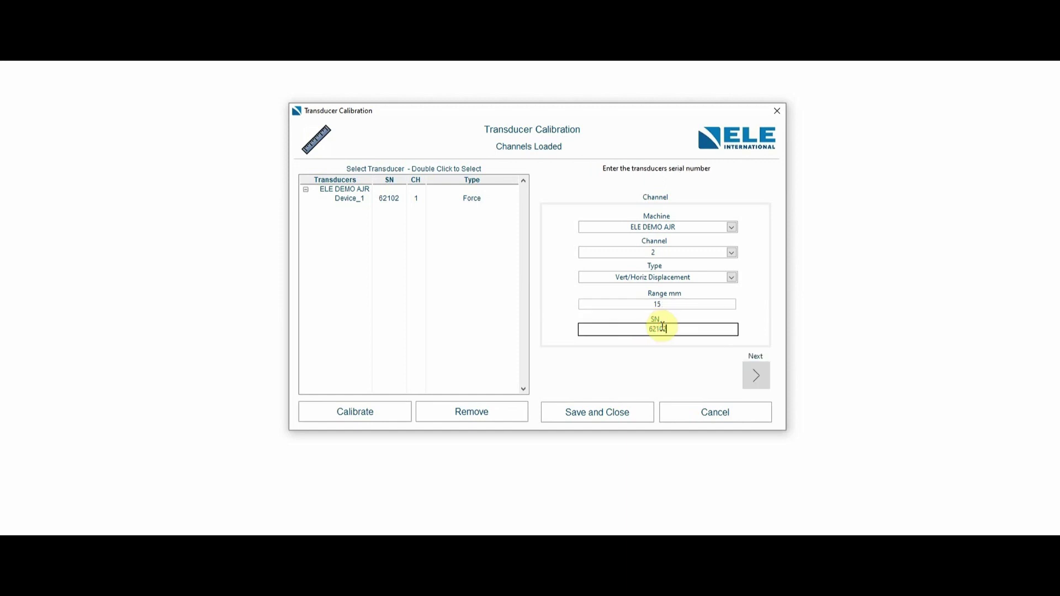
{"action": "key", "text": "BackSpace"}
{"action": "key", "text": "BackSpace"}
{"action": "key", "text": "BackSpace"}
{"action": "key", "text": "BackSpace"}
{"action": "key", "text": "BackSpace"}
{"action": "type", "text": "E12063"}
{"action": "left_click", "coordinate": [756, 378]}
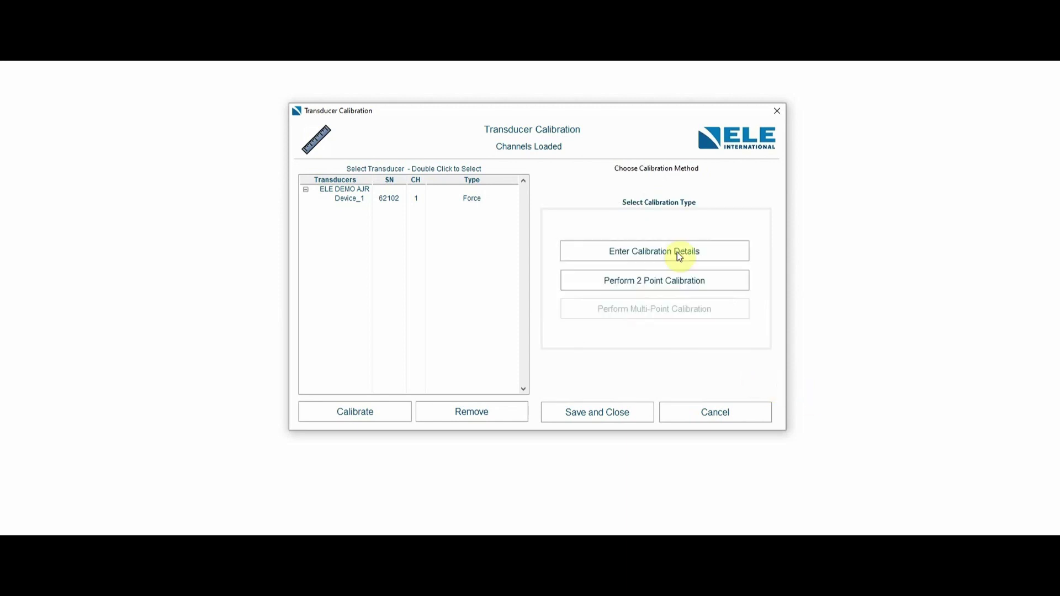
Add the displacement transducer to the system with manually entered slope -0.007550 and gain 8, and save the calibrations
{"action": "left_click", "coordinate": [624, 251]}
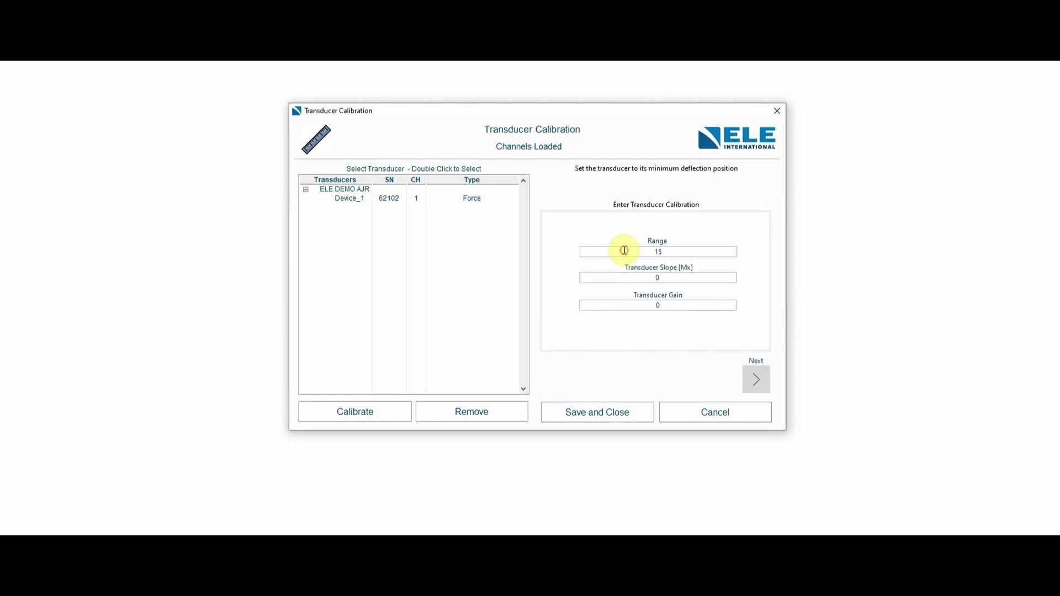
{"action": "double_click", "coordinate": [669, 277]}
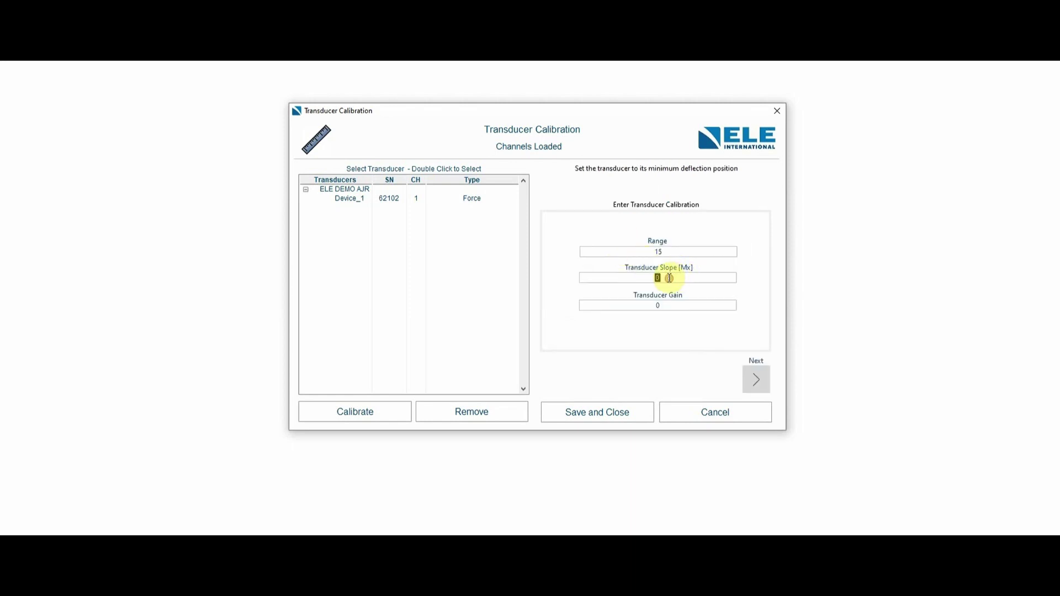
{"action": "type", "text": "-0"}
{"action": "type", "text": "."}
{"action": "type", "text": "00"}
{"action": "type", "text": "75"}
{"action": "type", "text": "5"}
{"action": "type", "text": "0"}
{"action": "double_click", "coordinate": [669, 305]}
{"action": "type", "text": "8"}
{"action": "left_click", "coordinate": [756, 380]}
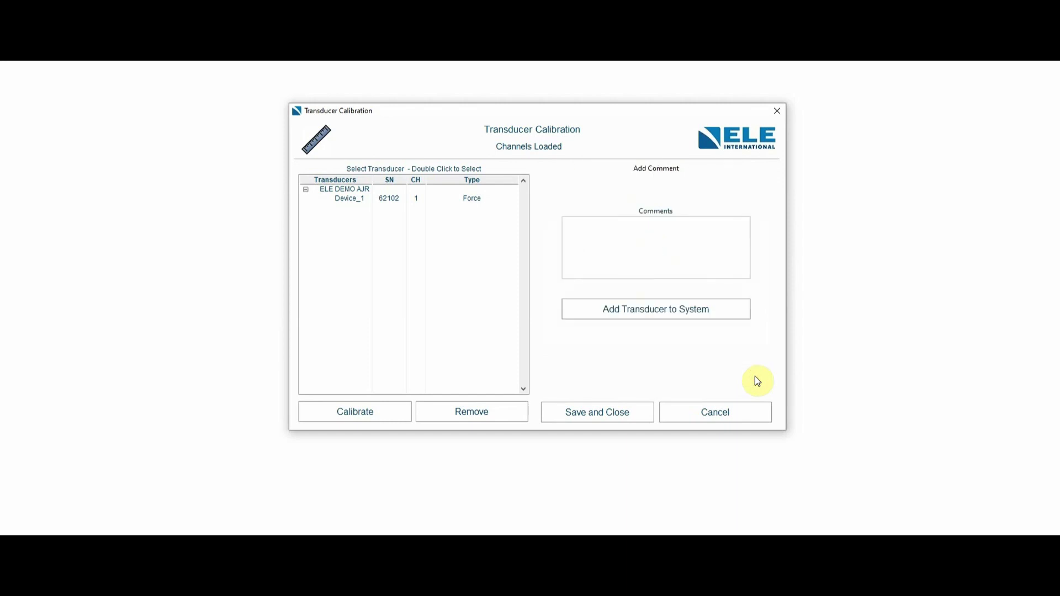
{"action": "left_click", "coordinate": [705, 310]}
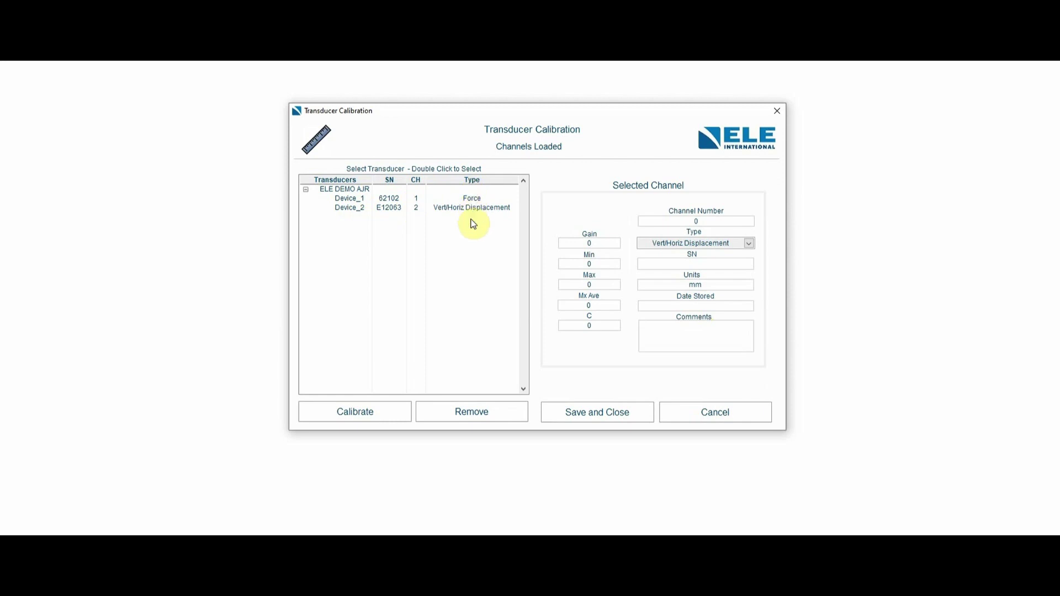
{"action": "left_click", "coordinate": [582, 415]}
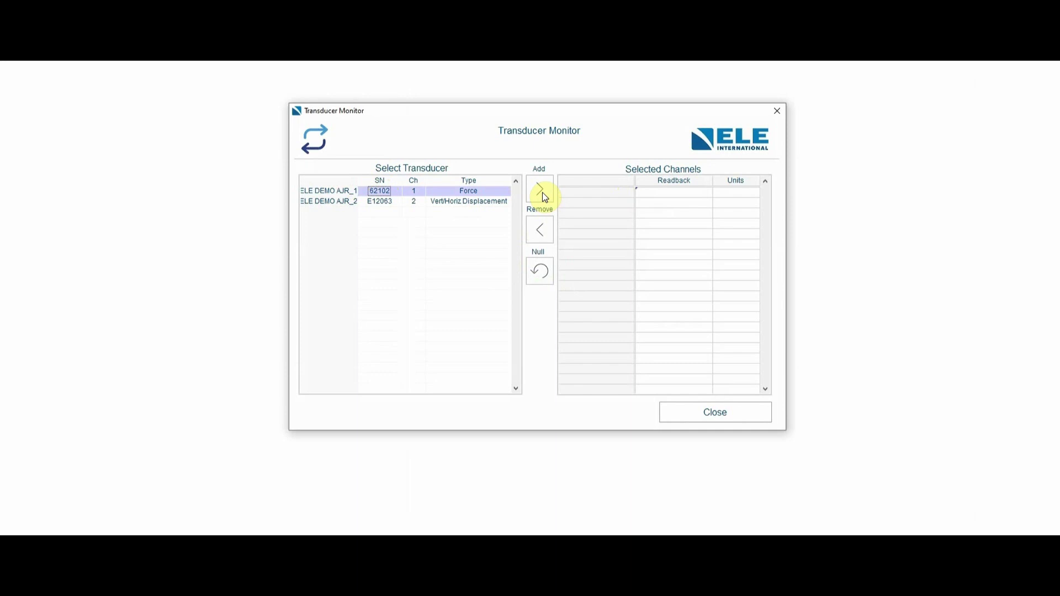
Monitor the live readings of the force and displacement transducers on ELE DEMO AJR, and close the Transducer Monitor
{"action": "left_click", "coordinate": [543, 192]}
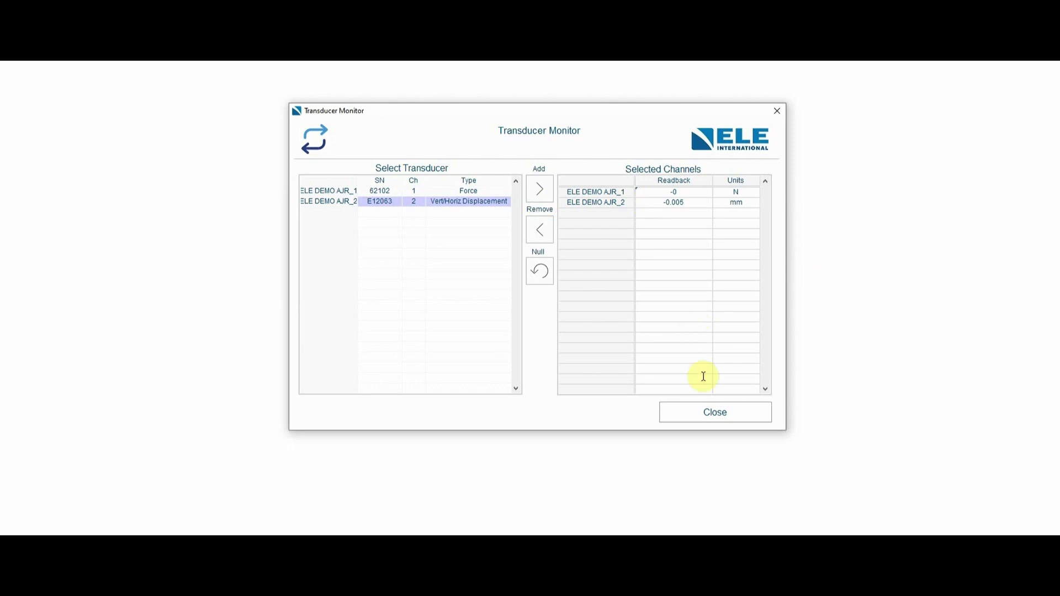
{"action": "left_click", "coordinate": [693, 418]}
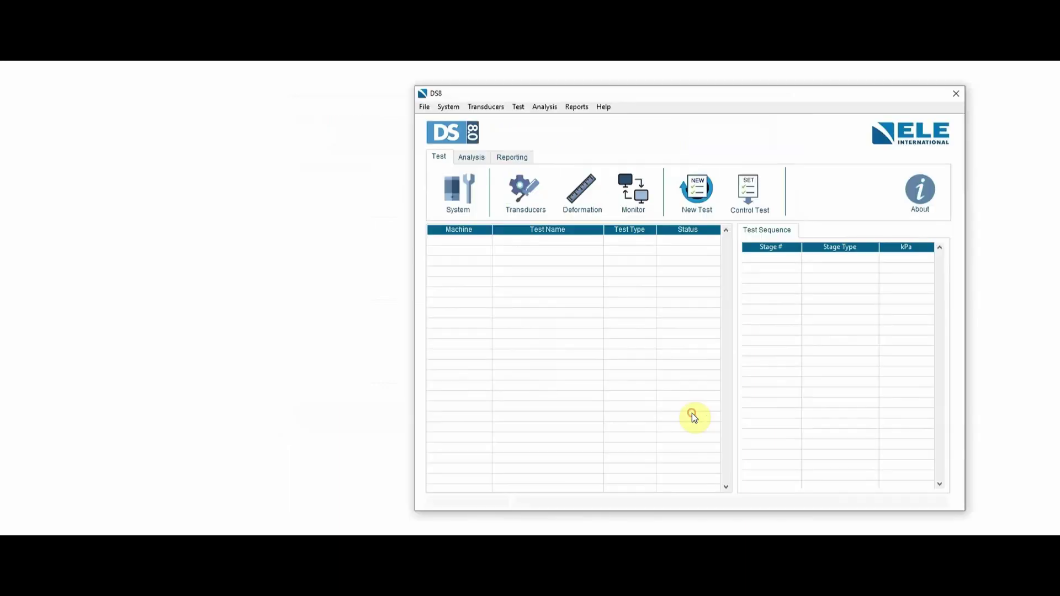